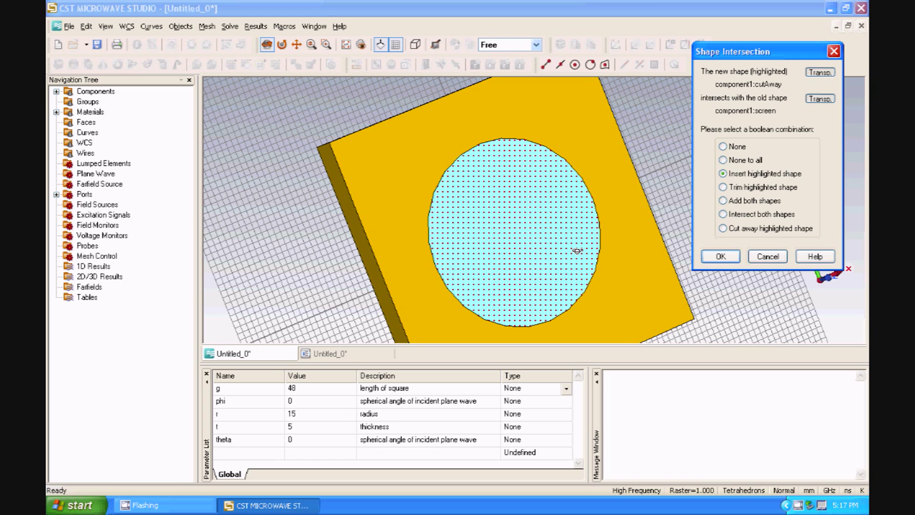
Step: Resolve the shape intersection by cutting the highlighted circular cutAway shape out of the square screen
left_click(796, 187)
left_click(754, 174)
left_click(758, 213)
left_click(721, 256)
left_click_drag(644, 216, 695, 130)
left_click_drag(595, 240, 582, 240)
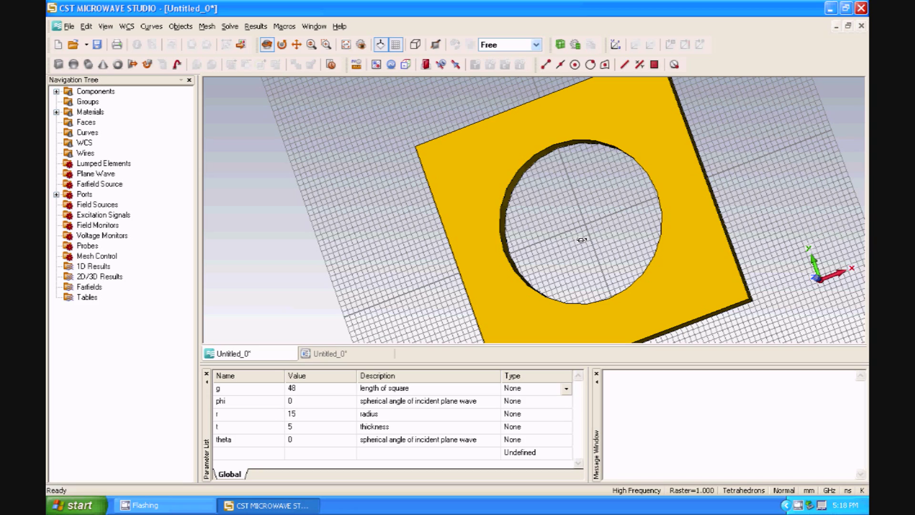
left_click_drag(500, 229, 578, 279)
left_click_drag(596, 214, 593, 178)
scroll(593, 178, "down", 3)
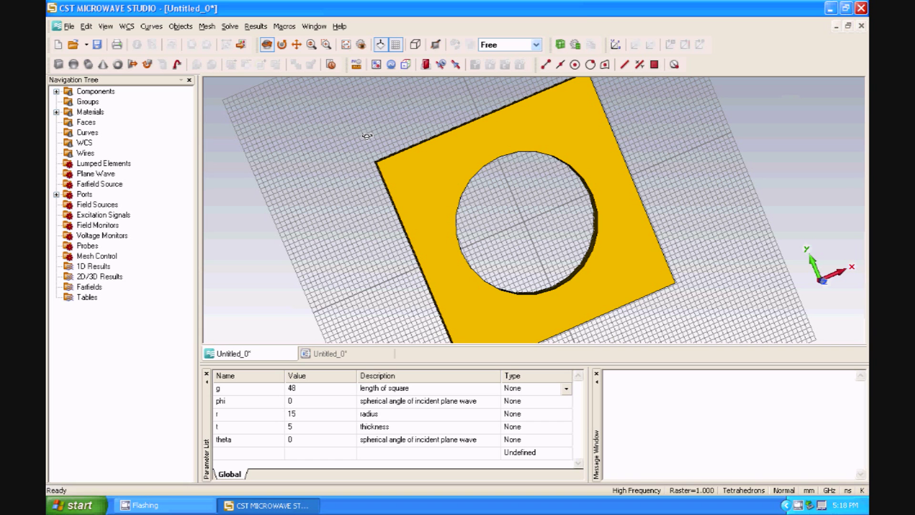
Step: Save the project in the Downloads folder as inducRoundHoleScreen
left_click(70, 26)
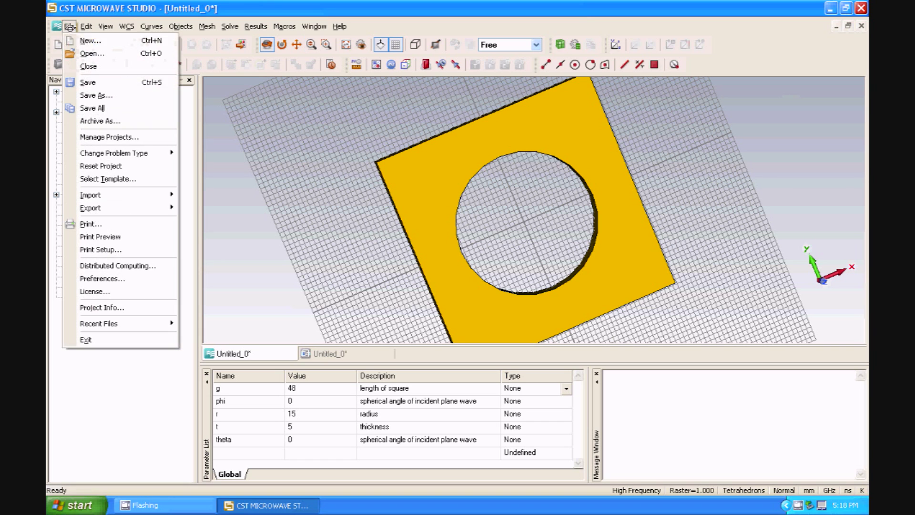
left_click(89, 105)
left_click(420, 287)
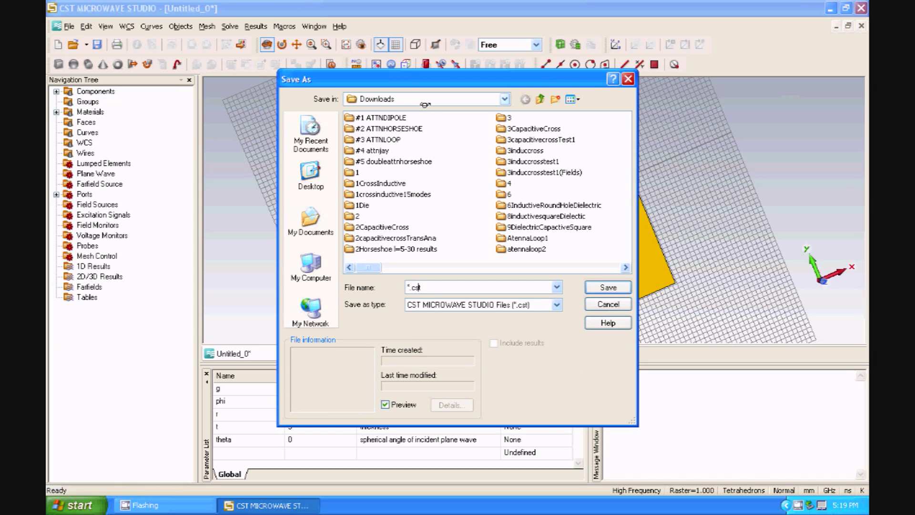
type("inducRoundHoleScreen")
key("Return")
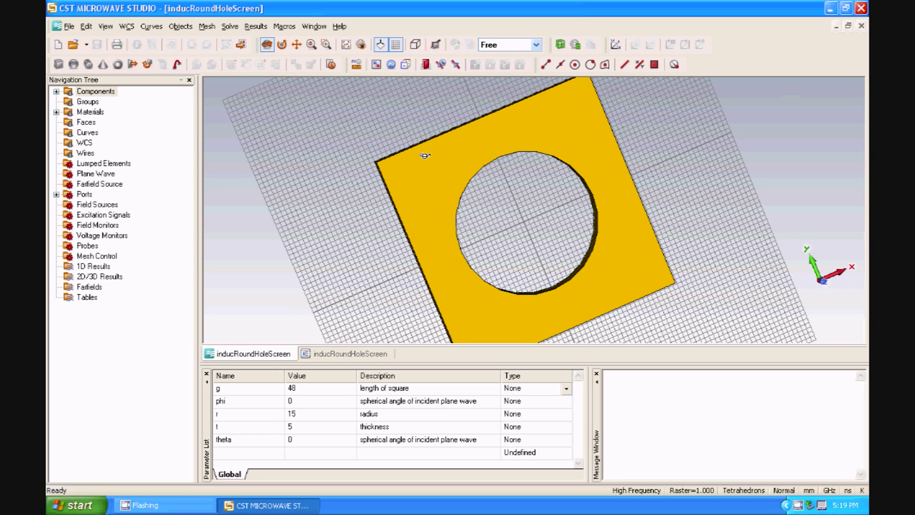
left_click_drag(400, 153, 423, 158)
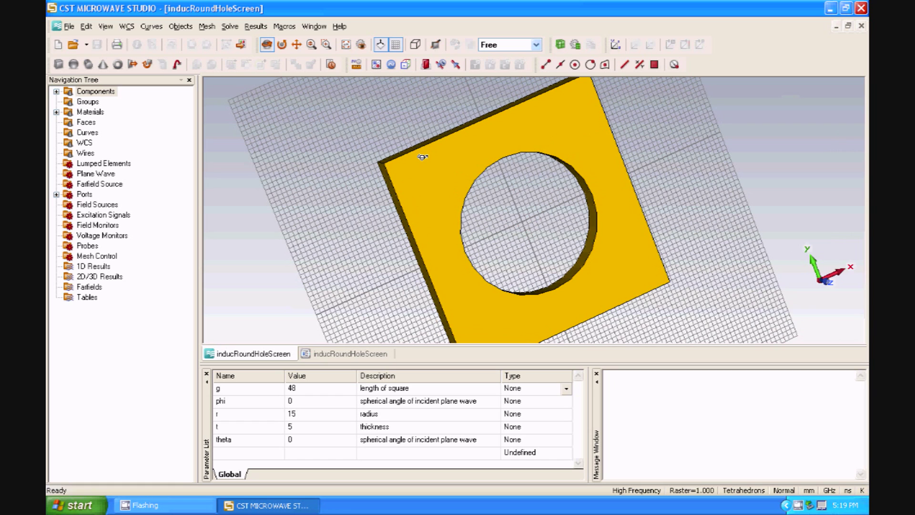
left_click(297, 406)
left_click(302, 392)
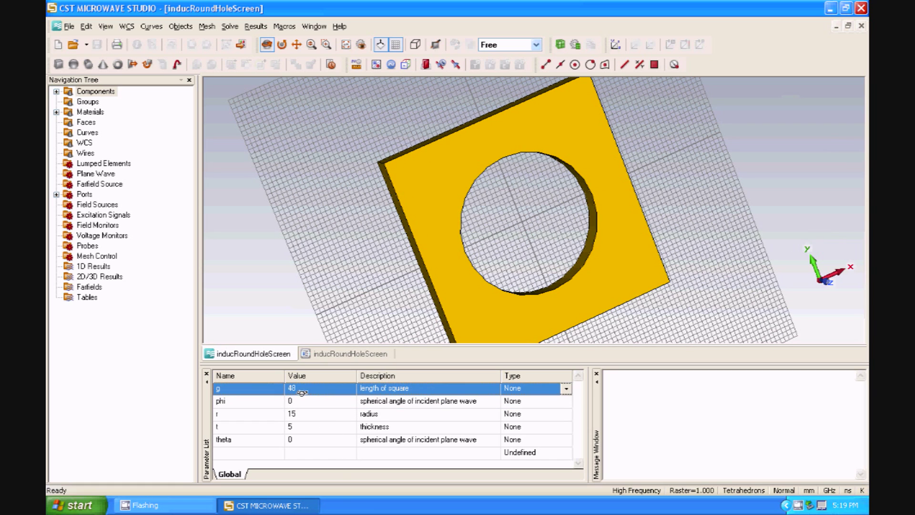
left_click(244, 414)
left_click(240, 391)
left_click(321, 390)
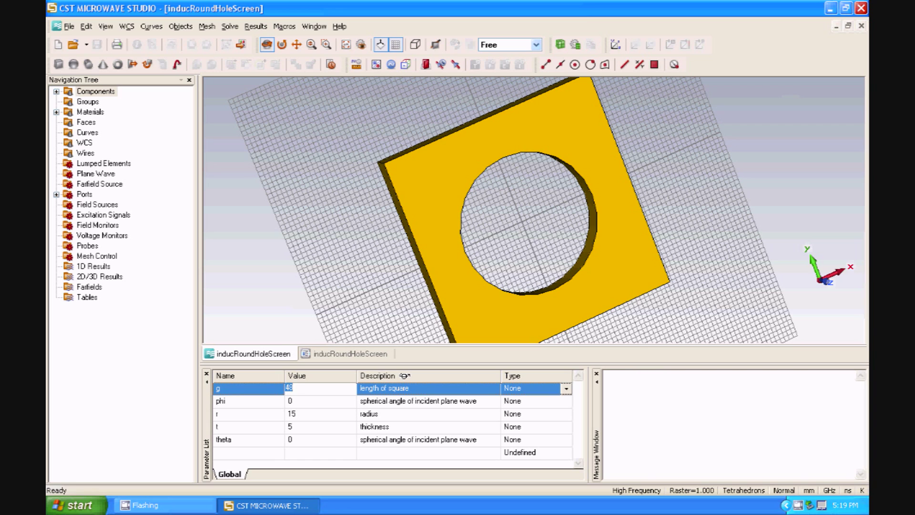
Step: Set the screen's thickness parameter t to 20 and update the model with the parametric change
left_click(307, 428)
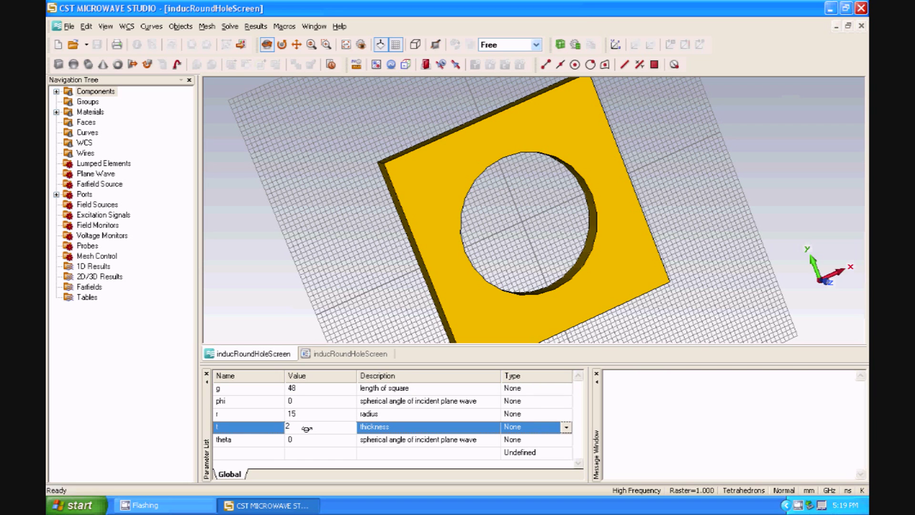
key("Tab")
left_click_drag(625, 202, 562, 181)
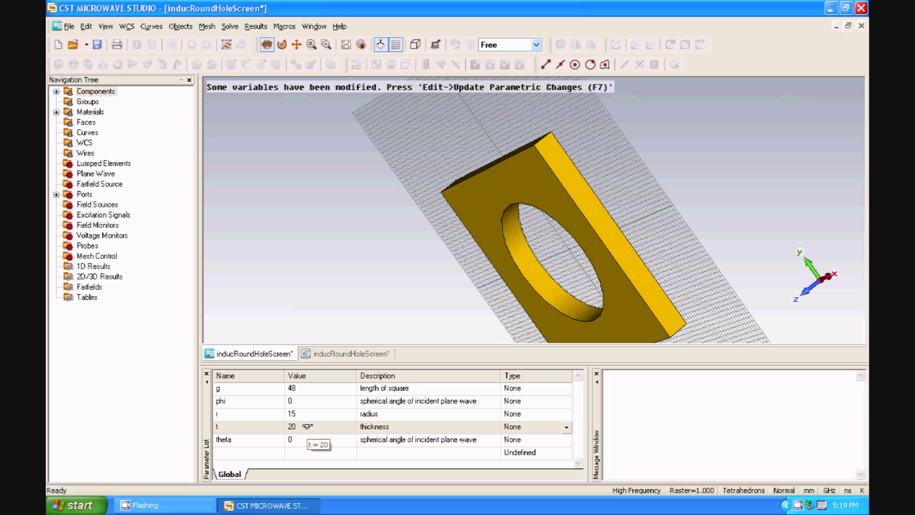
left_click(307, 428)
left_click(306, 431)
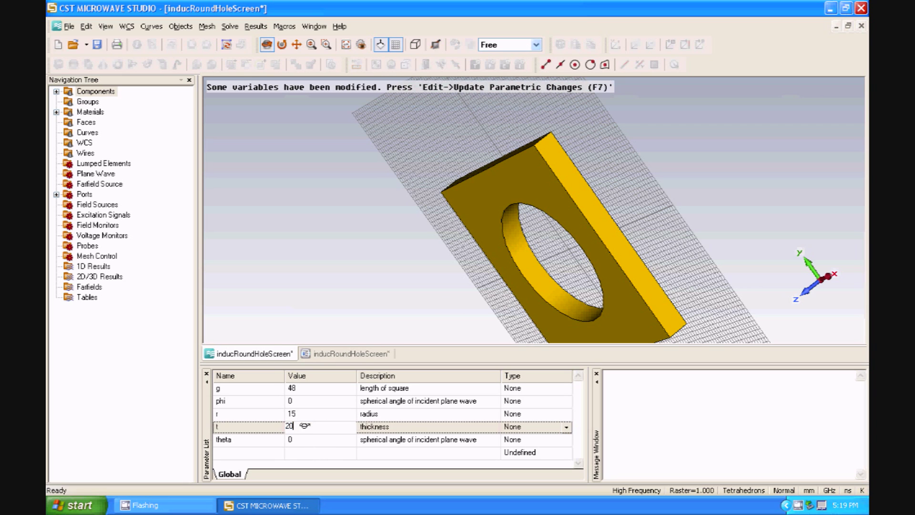
left_click(358, 264)
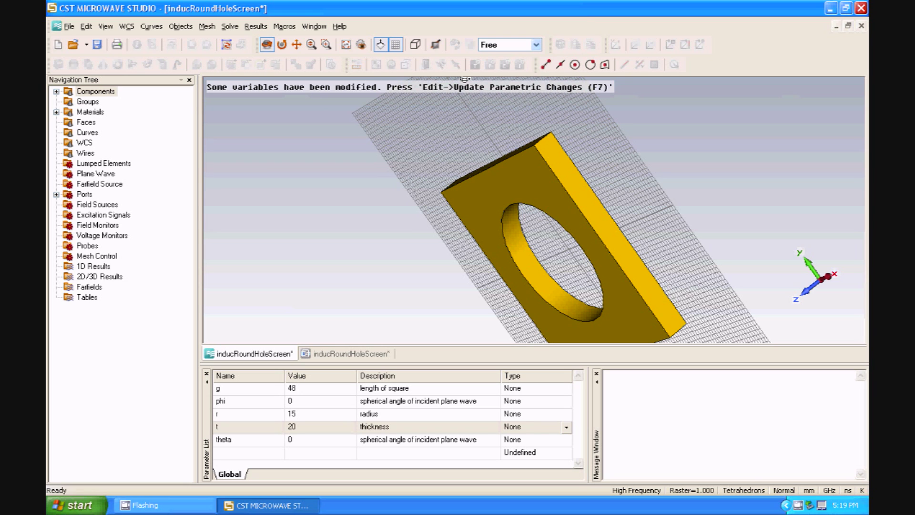
key("F7")
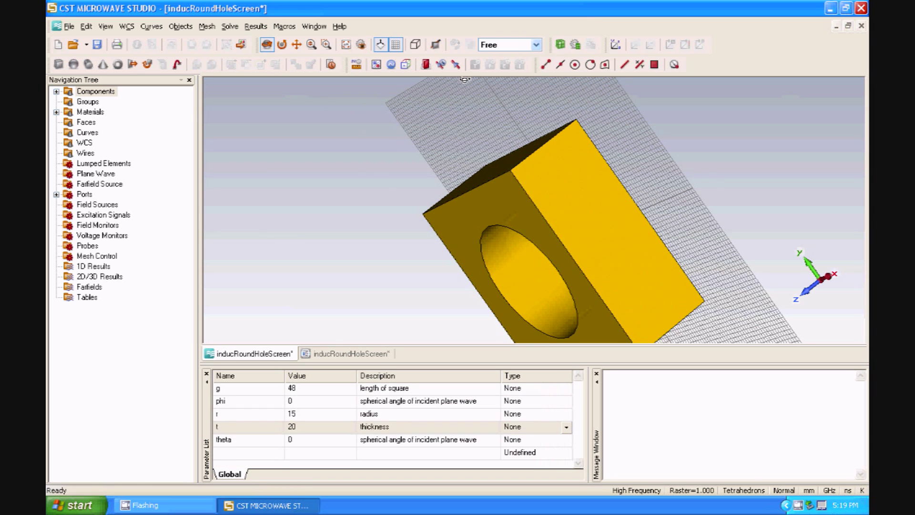
left_click_drag(575, 205, 511, 216)
left_click_drag(487, 146, 401, 282)
Step: Set the thickness parameter t to 5 and update the model with the parametric change
left_click(295, 427)
left_click(296, 427)
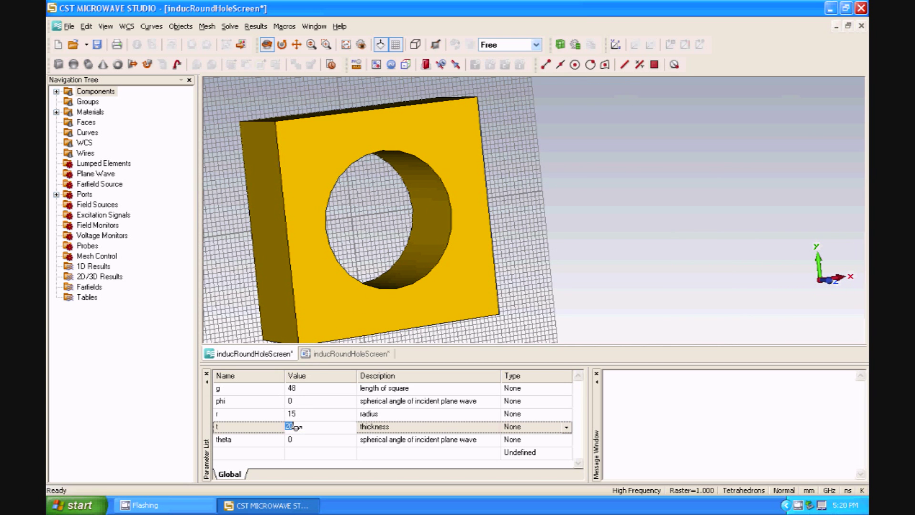
type("5")
key("Return")
key("F7")
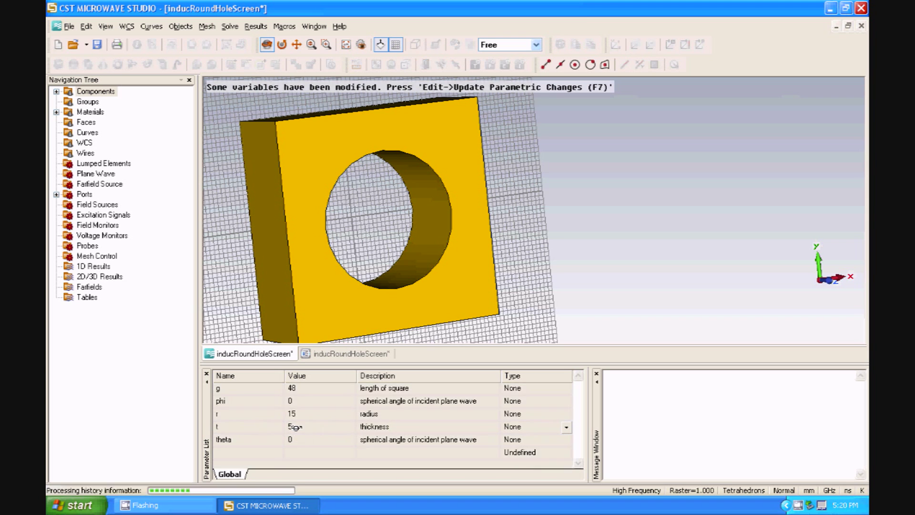
left_click_drag(372, 264, 409, 261)
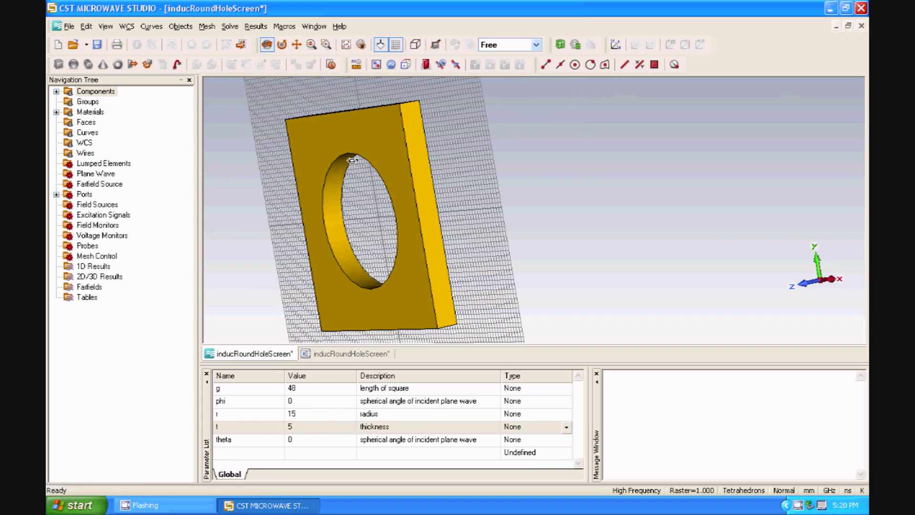
left_click_drag(410, 202, 402, 236)
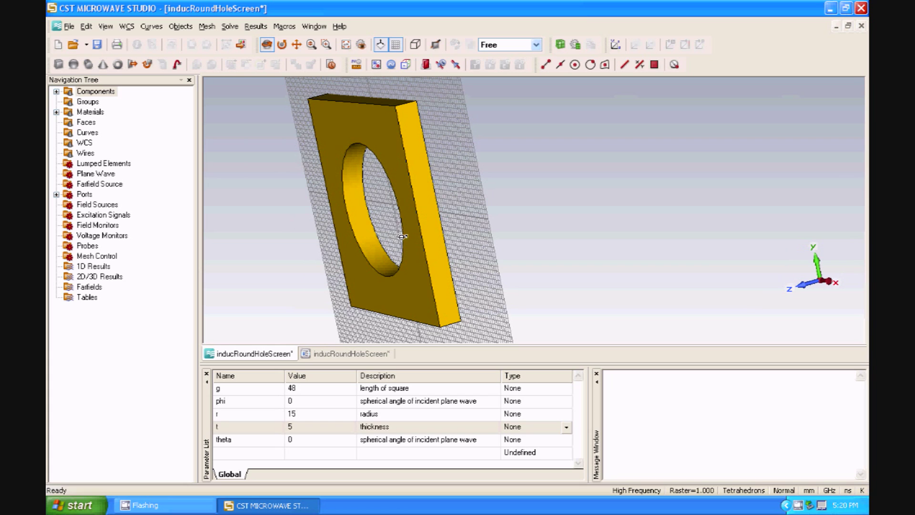
Step: Configure the project units to micrometres (um) for dimensions and THz for frequency
left_click(355, 63)
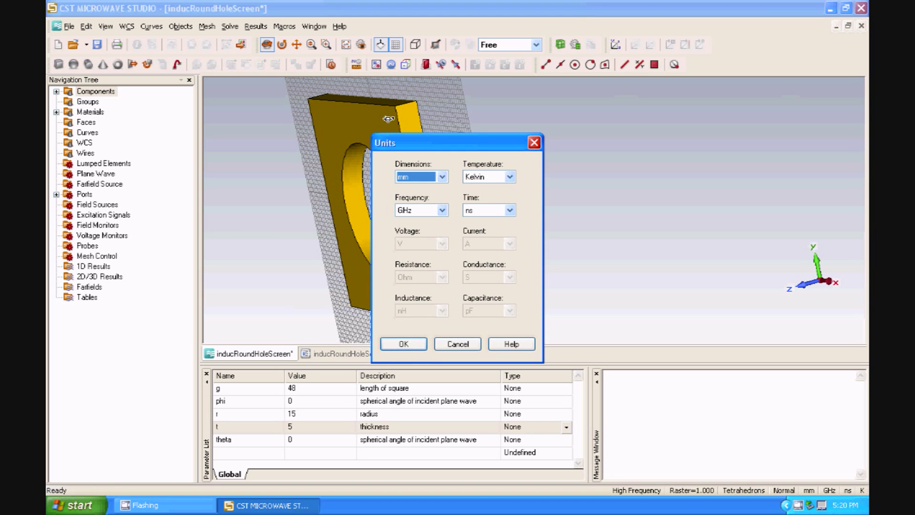
left_click_drag(403, 137, 272, 97)
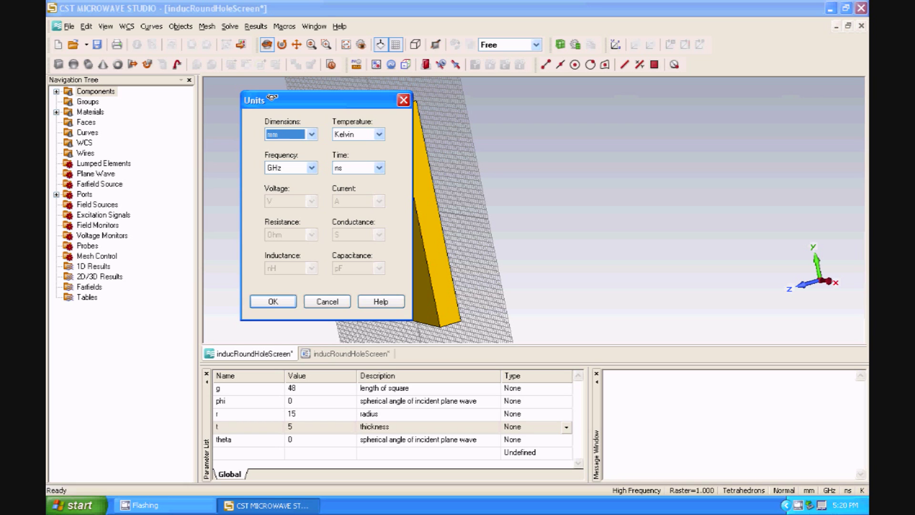
left_click(299, 135)
left_click(299, 136)
left_click(311, 168)
left_click(280, 213)
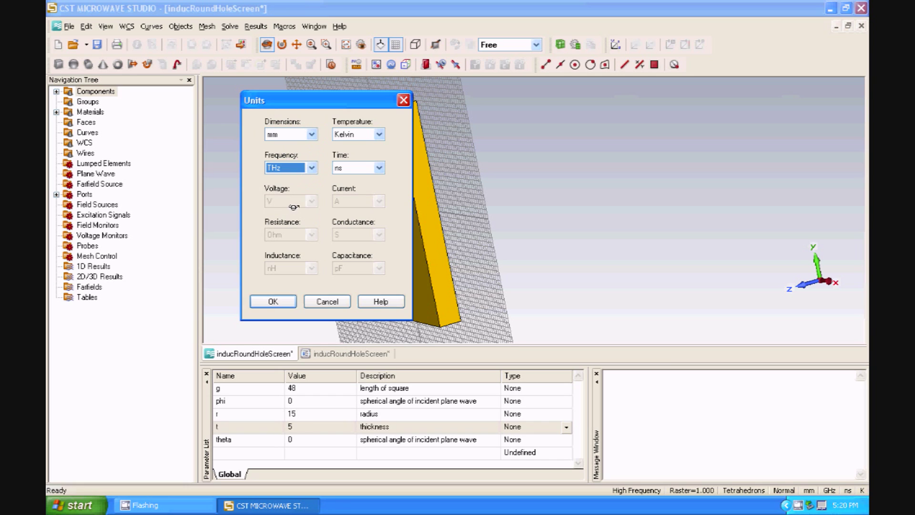
left_click(281, 135)
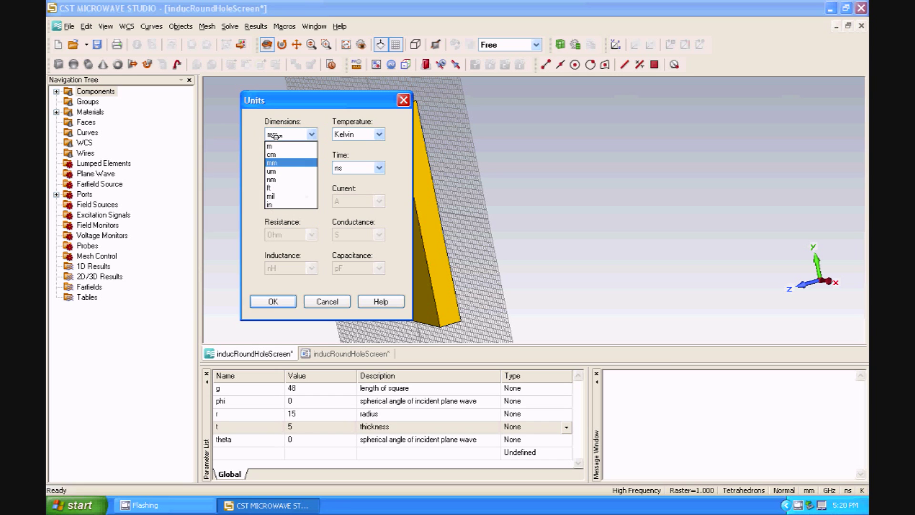
left_click(280, 171)
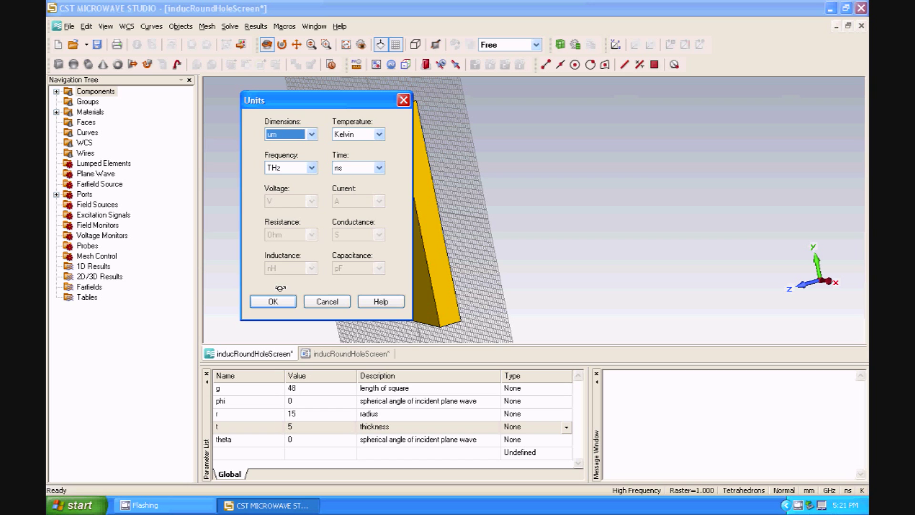
left_click(270, 301)
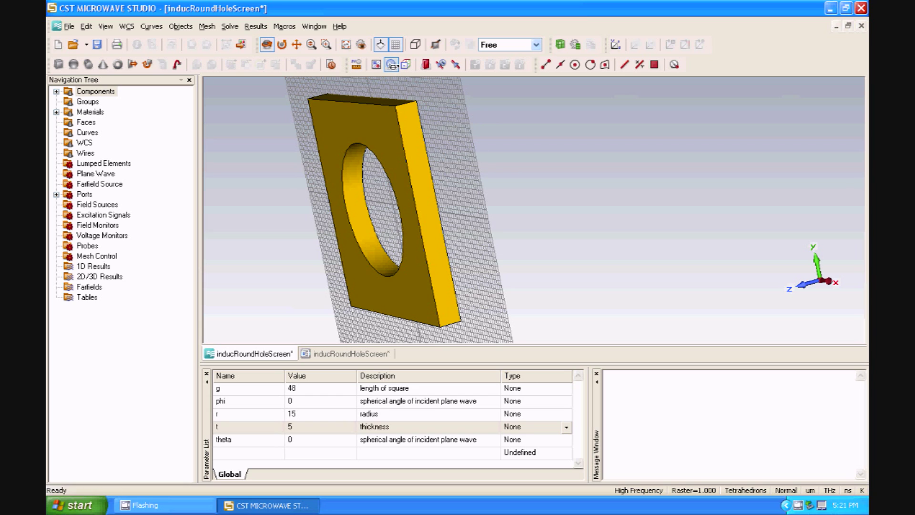
Step: Define the minimum and maximum frequency of the simulation's frequency range
left_click(392, 65)
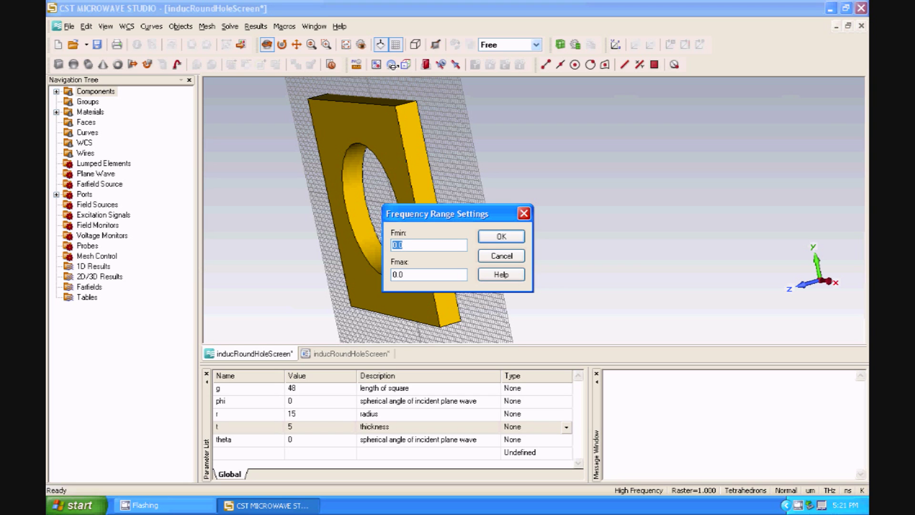
key("Tab")
left_click(500, 237)
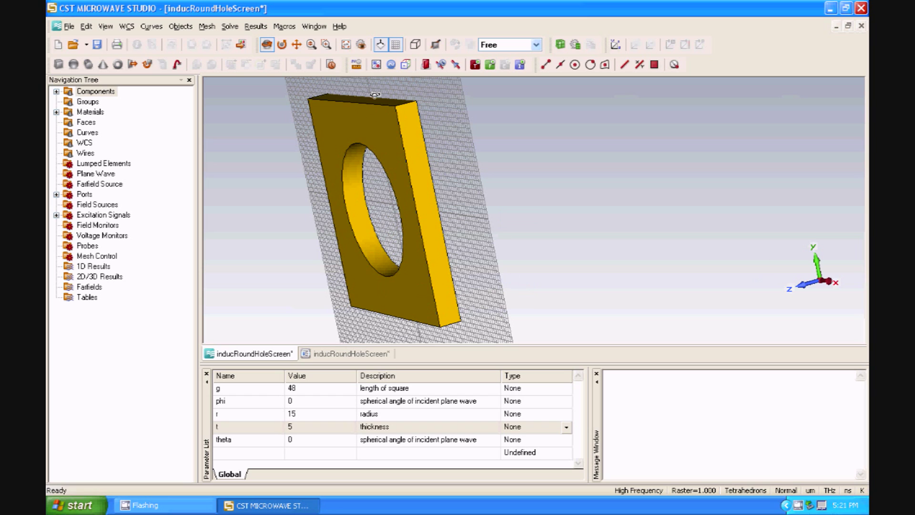
Step: Open the boundary conditions and examine the Xmin boundary options and the repeated unit-cell array from several angles
left_click(404, 65)
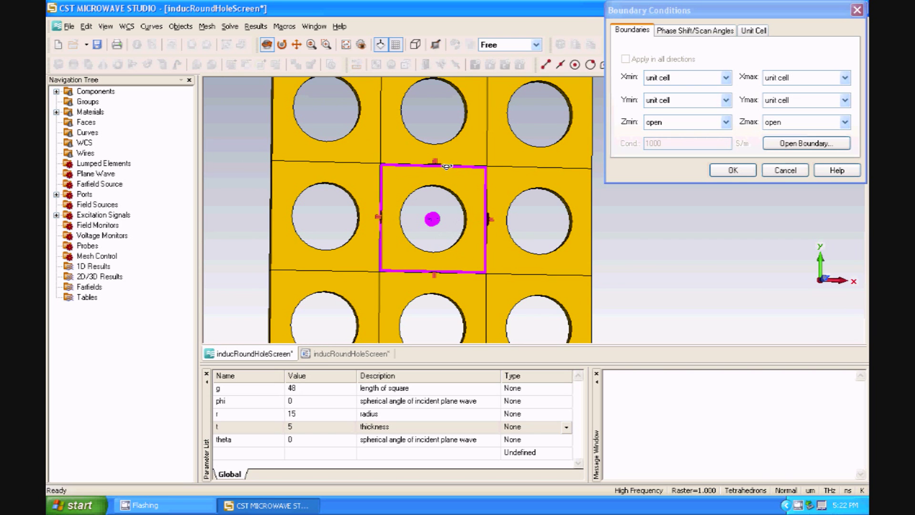
left_click_drag(462, 159, 540, 279)
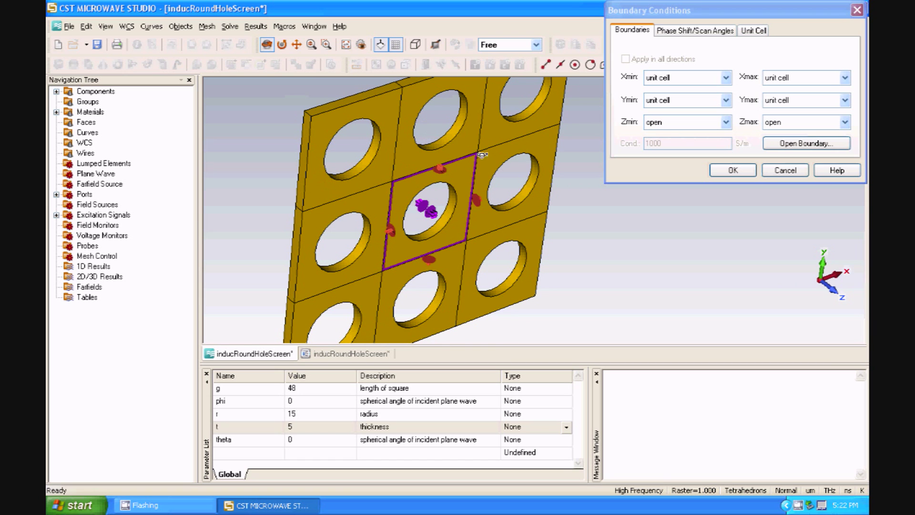
left_click_drag(481, 155, 777, 262)
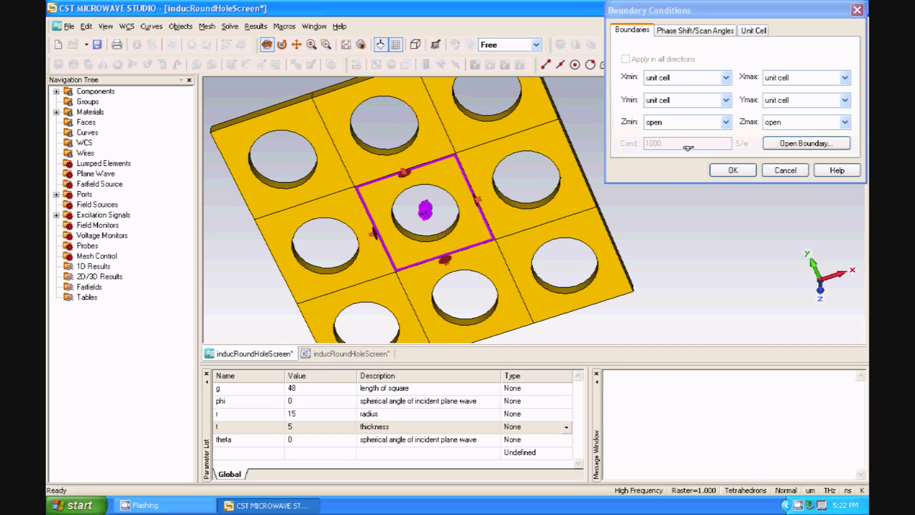
left_click_drag(497, 235, 541, 196)
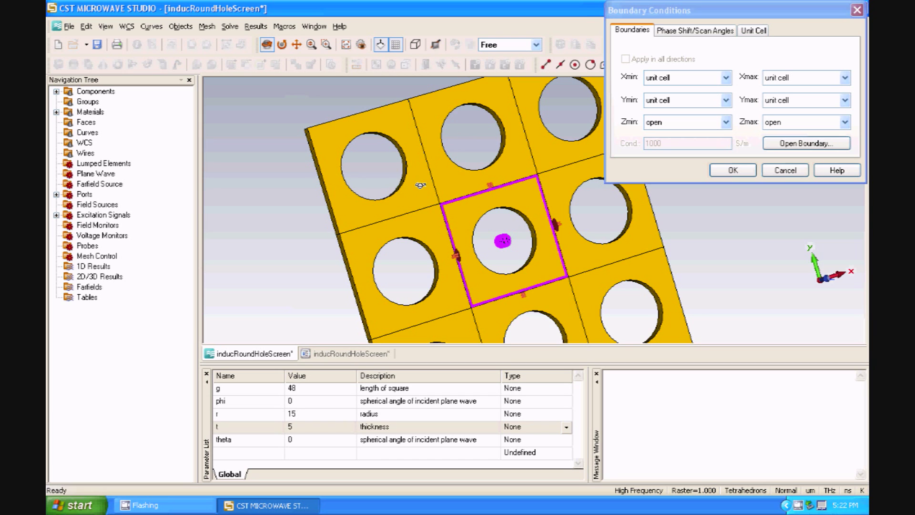
left_click_drag(711, 6, 674, 43)
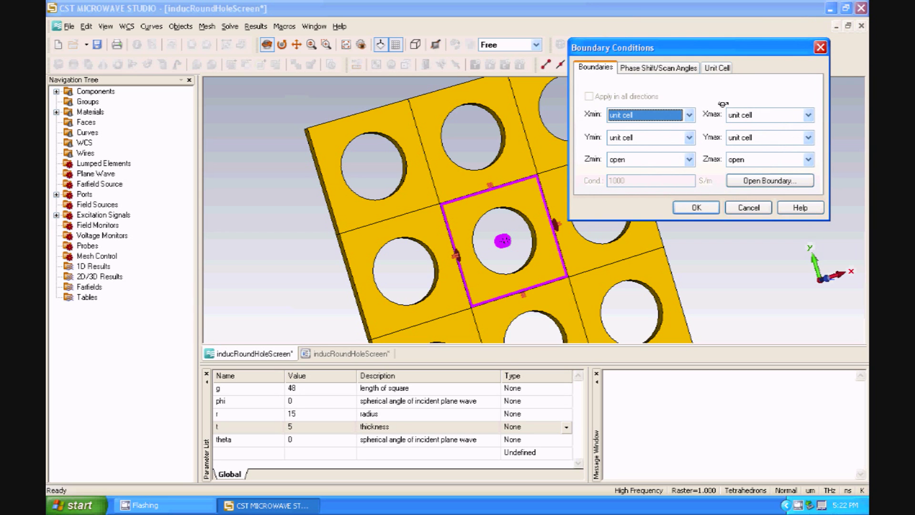
left_click_drag(657, 48, 681, 36)
left_click_drag(535, 141, 490, 183)
left_click(659, 102)
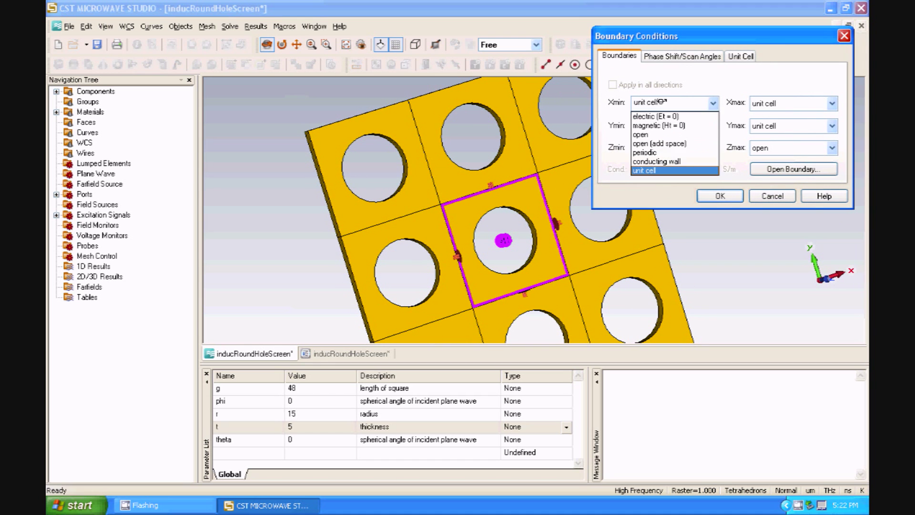
left_click(659, 102)
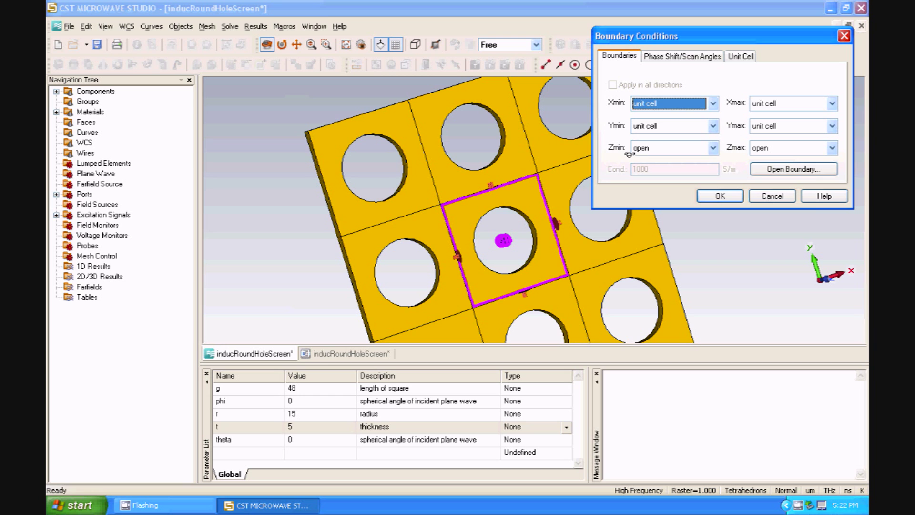
left_click_drag(555, 202, 586, 263)
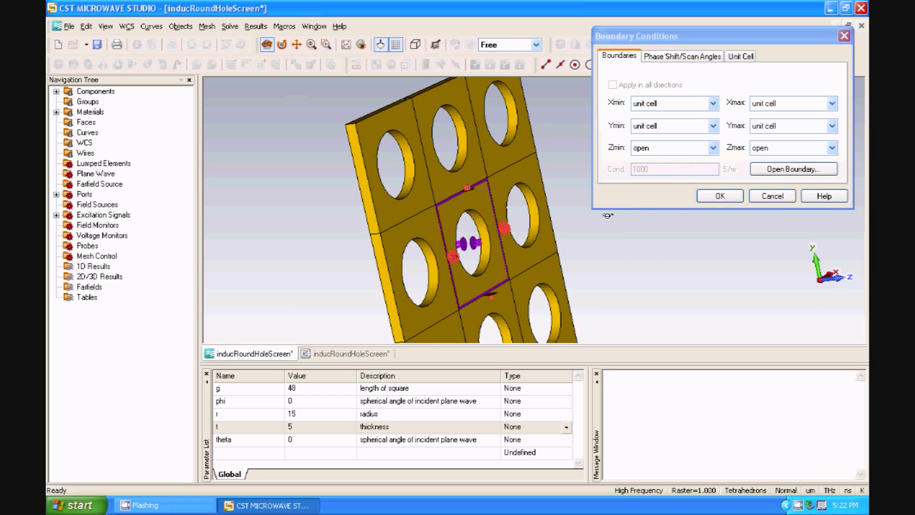
mouse_move(504, 259)
left_mouse_down()
mouse_move(476, 263)
mouse_move(492, 256)
left_mouse_up()
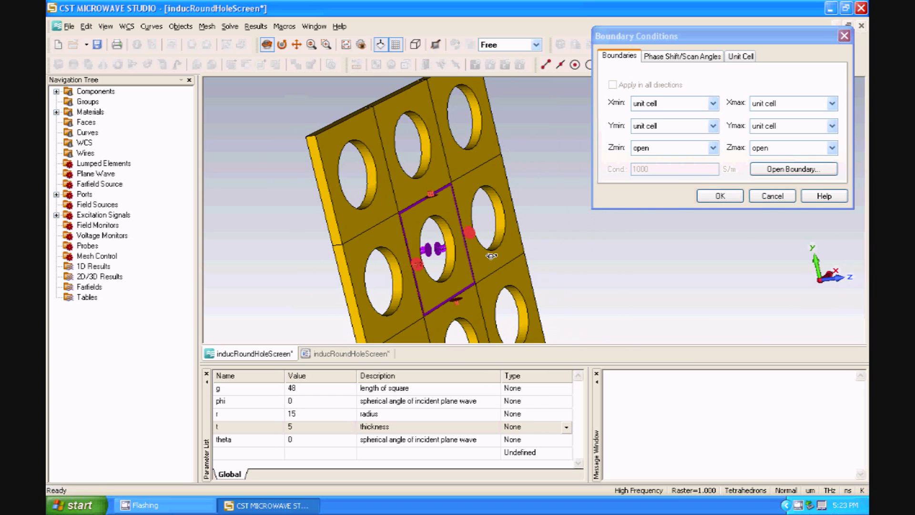
left_click_drag(471, 247, 512, 238)
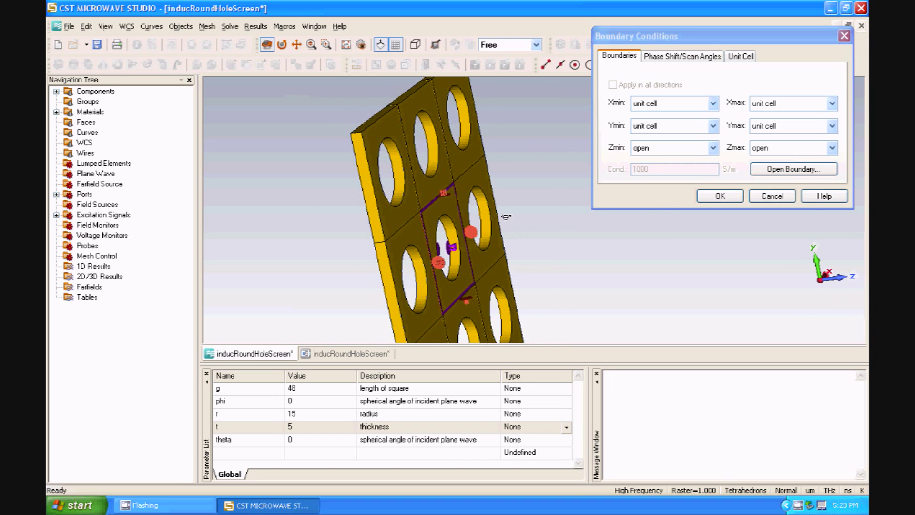
Step: Set both the Zmin and Zmax boundaries to open (add space)
left_click(651, 147)
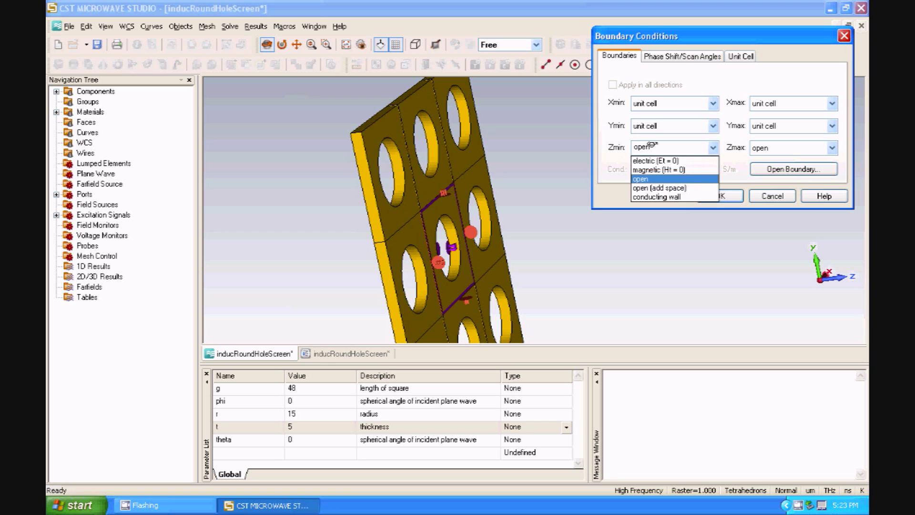
left_click(651, 187)
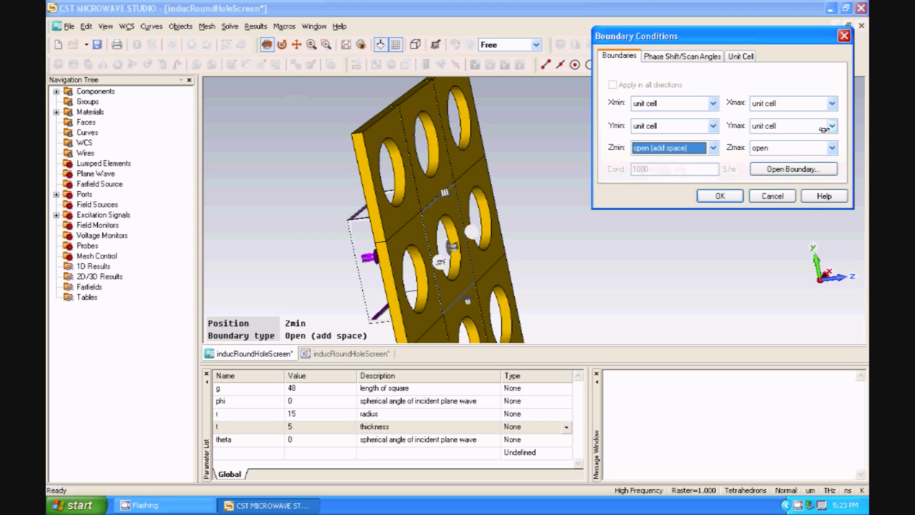
left_click(832, 147)
left_click(777, 189)
Step: Examine the space added in front of and behind the screen array at the Zmin and Zmax boundaries
left_click(495, 265)
left_click_drag(494, 265, 525, 194)
scroll(539, 287, "up", 5)
left_click_drag(337, 206, 545, 327)
scroll(545, 327, "down", 4)
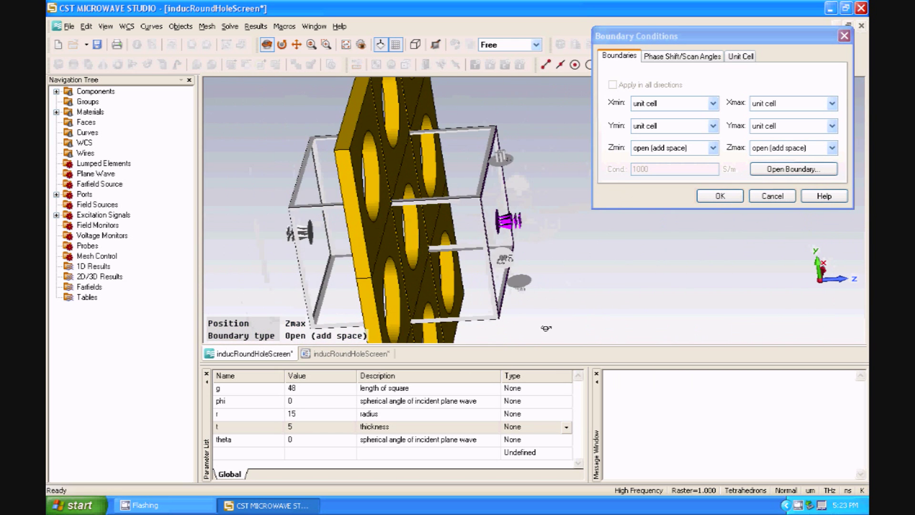
left_click_drag(571, 229, 449, 239)
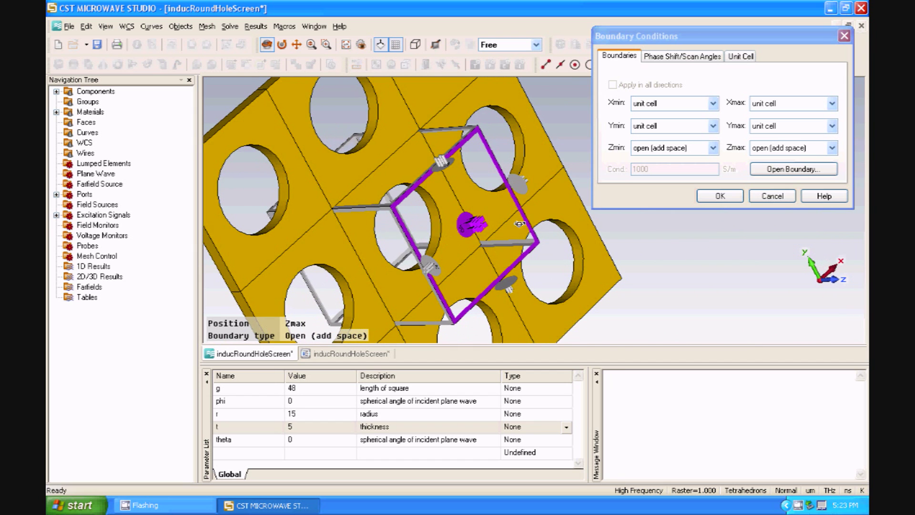
left_click_drag(520, 224, 542, 241)
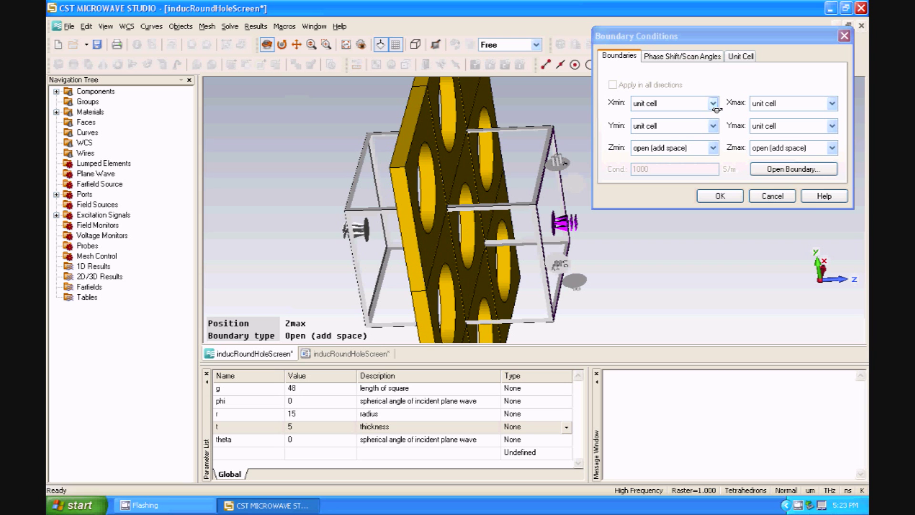
left_click_drag(538, 231, 315, 280)
left_click_drag(444, 265, 565, 241)
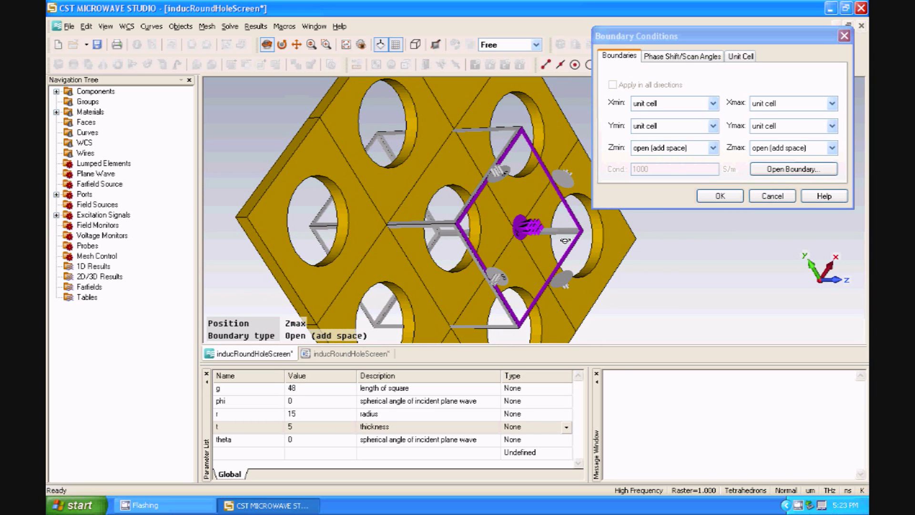
left_click_drag(609, 222, 676, 182)
left_click_drag(479, 142, 555, 134)
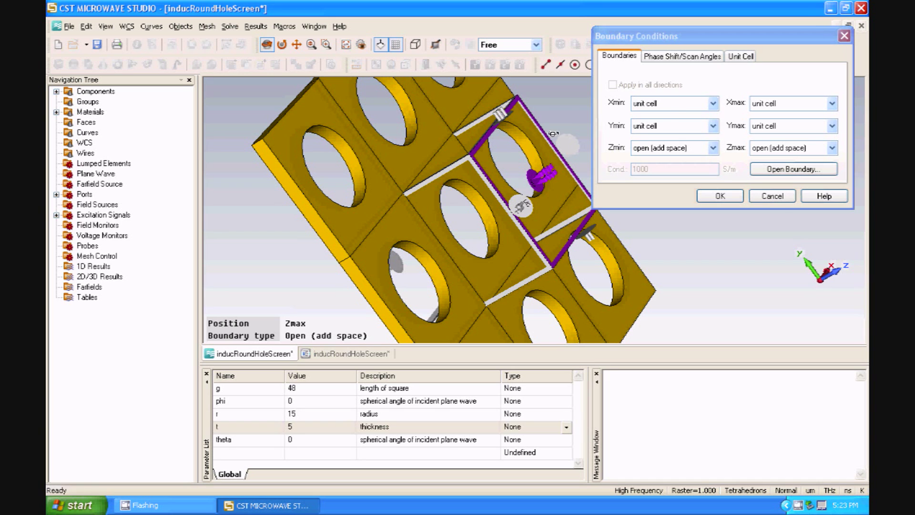
Step: Try the electric (Et = 0) boundary at Xmin and examine the single cell's bounding box from several angles
left_click(672, 102)
left_click(661, 116)
left_click_drag(427, 222, 464, 310)
left_click_drag(577, 222, 519, 243)
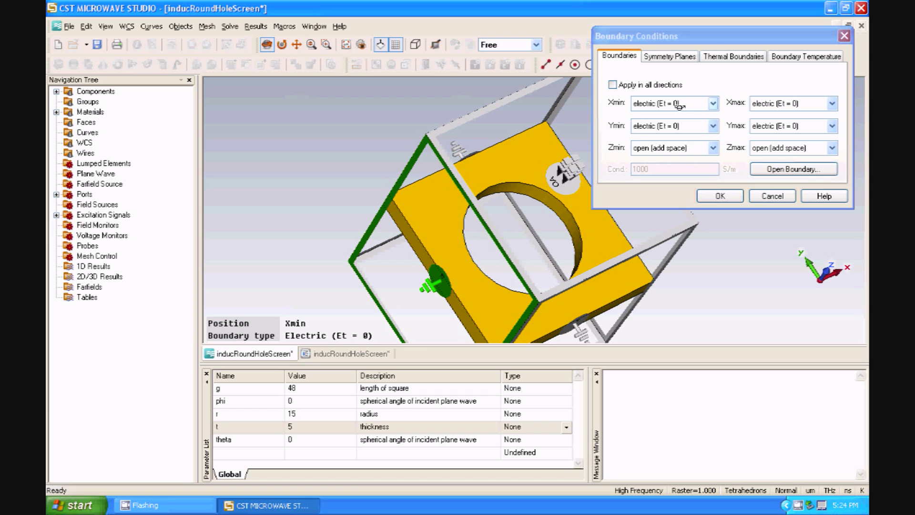
left_click_drag(546, 225, 568, 168)
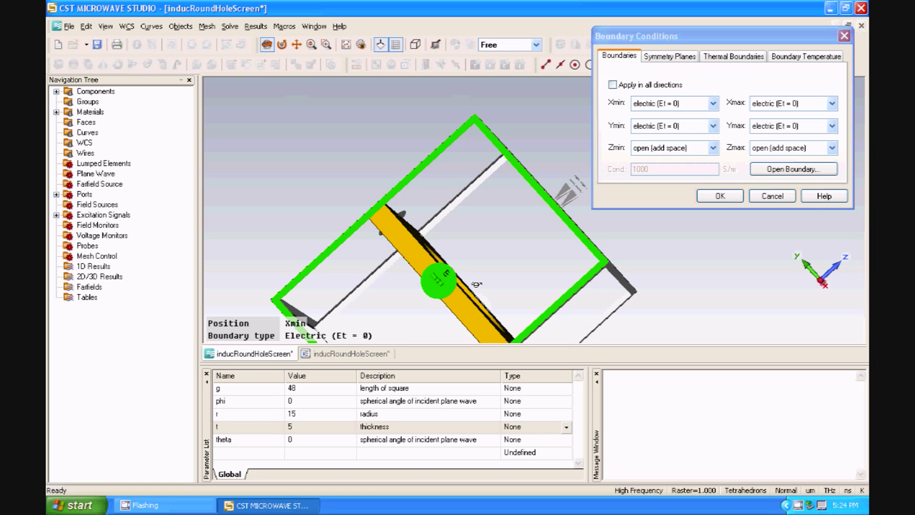
left_click_drag(477, 283, 624, 313)
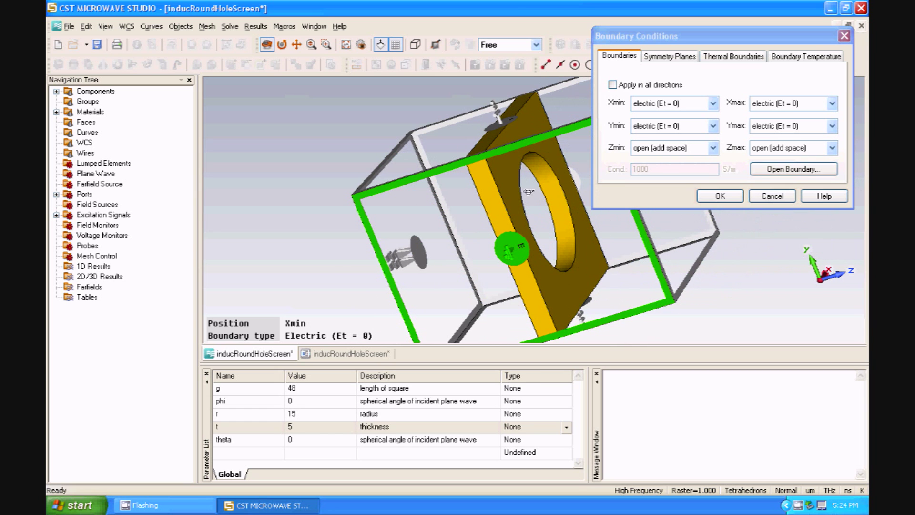
left_click_drag(538, 222, 472, 233)
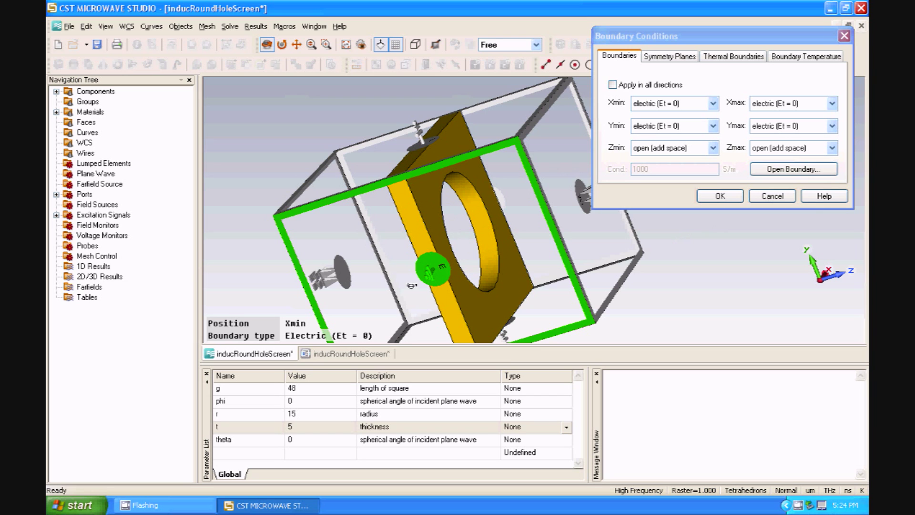
left_click_drag(527, 246, 438, 277)
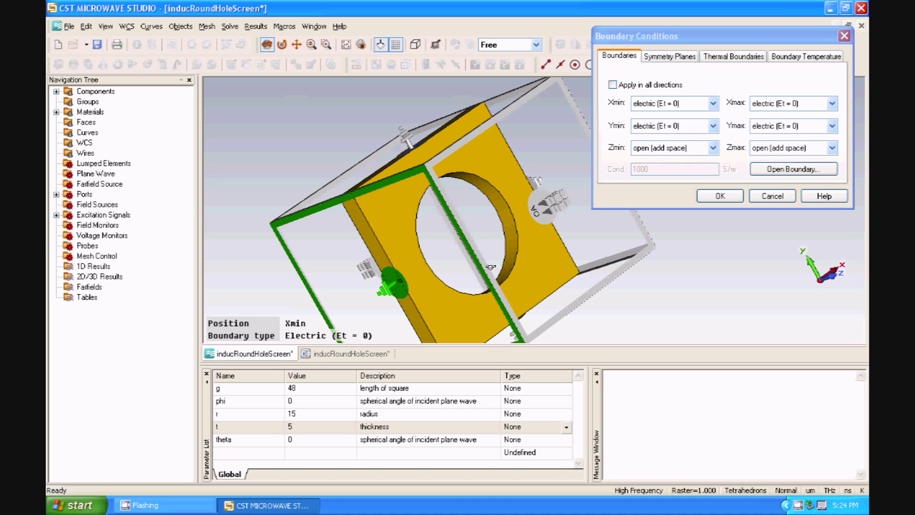
left_click_drag(497, 263, 530, 196)
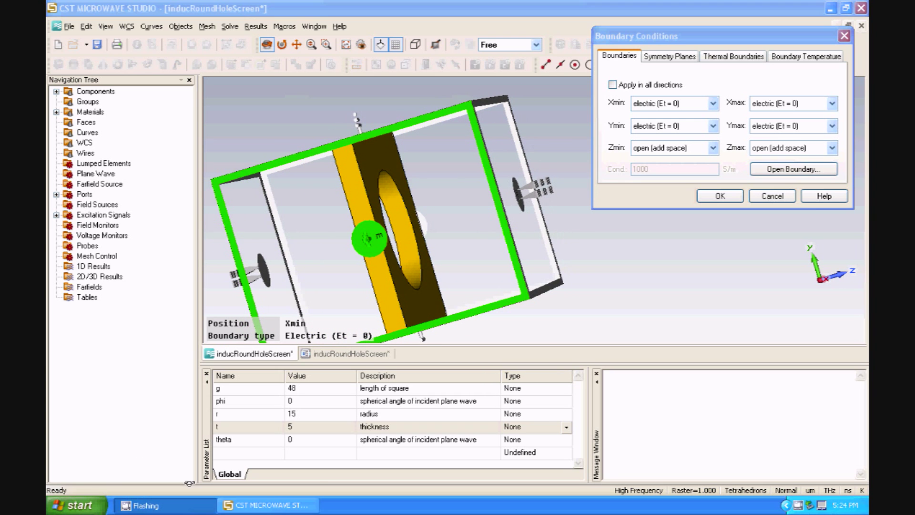
left_click(300, 506)
left_click(300, 505)
left_click(800, 505)
left_click(801, 505)
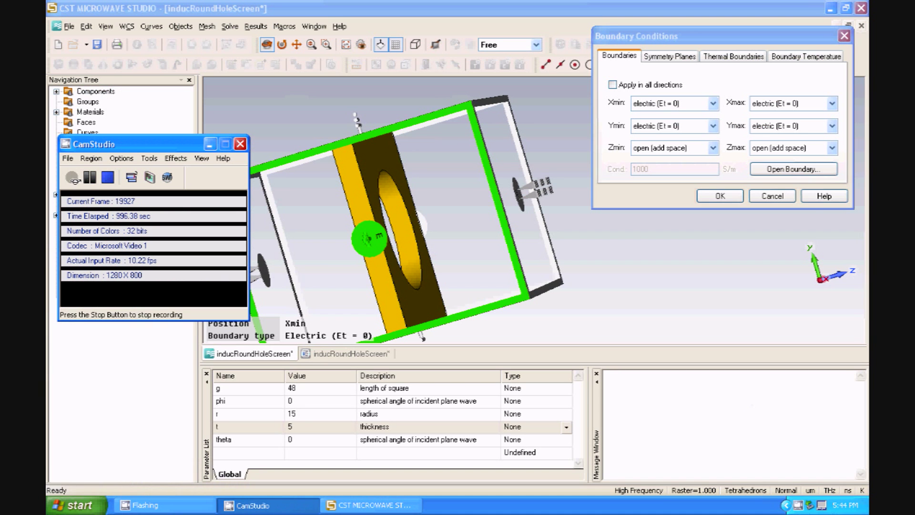
left_click(297, 507)
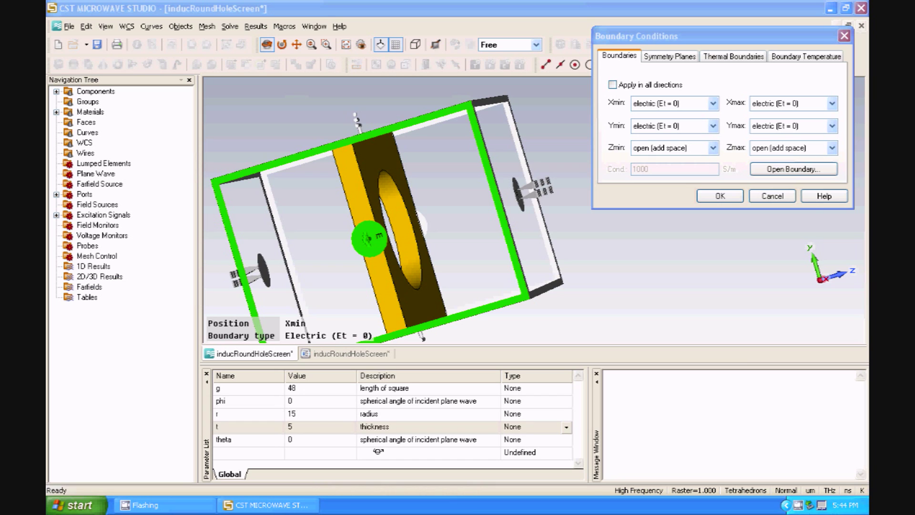
Step: Set the Xmin boundary to unit cell and apply the boundary conditions
left_click(654, 102)
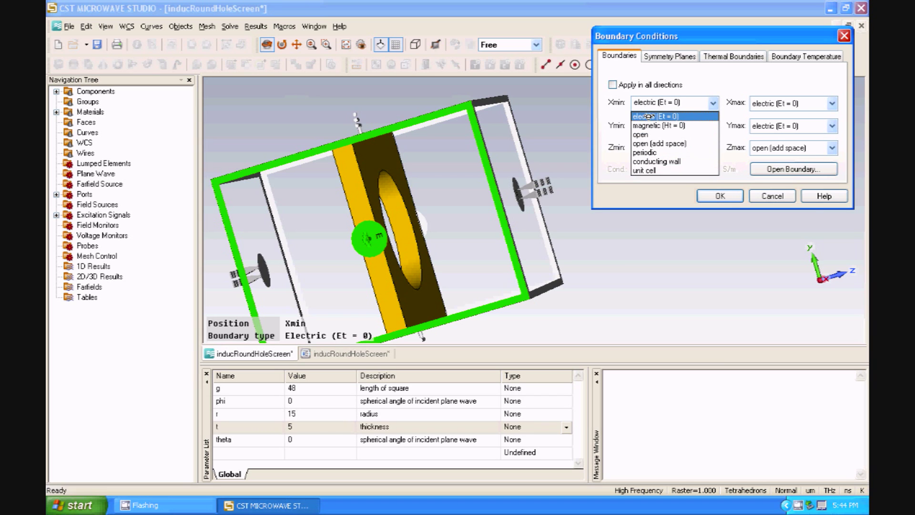
left_click(644, 170)
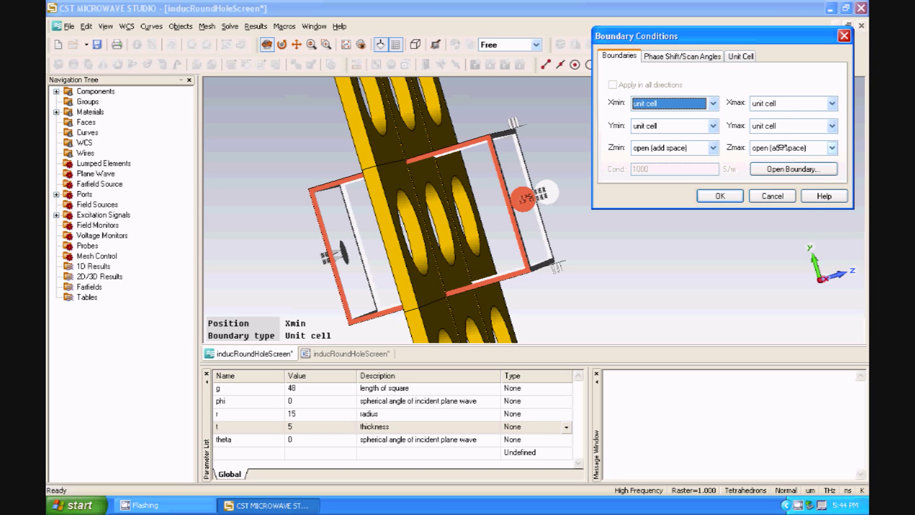
left_click(719, 200)
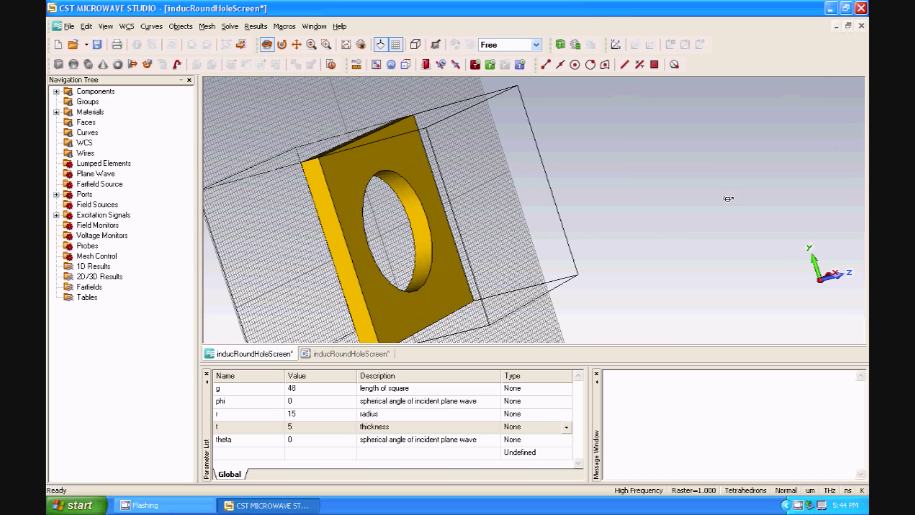
Step: List the model's ports and examine the Zmin port's position relative to the screen
left_click_drag(588, 217, 396, 175)
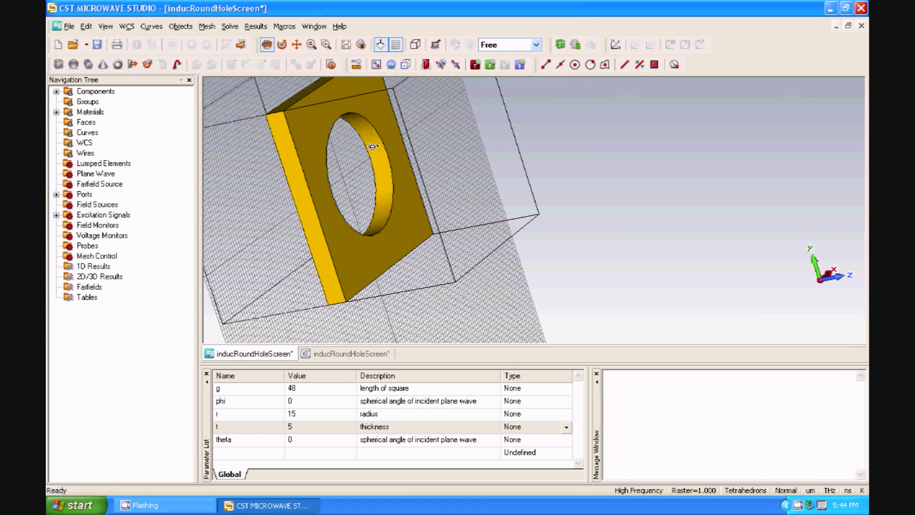
left_click_drag(499, 136, 488, 166)
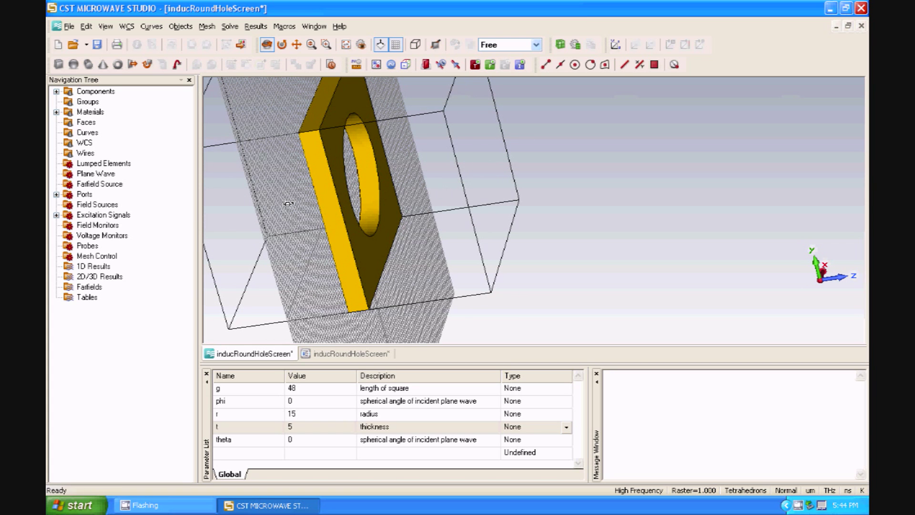
left_click(56, 194)
left_click(95, 205)
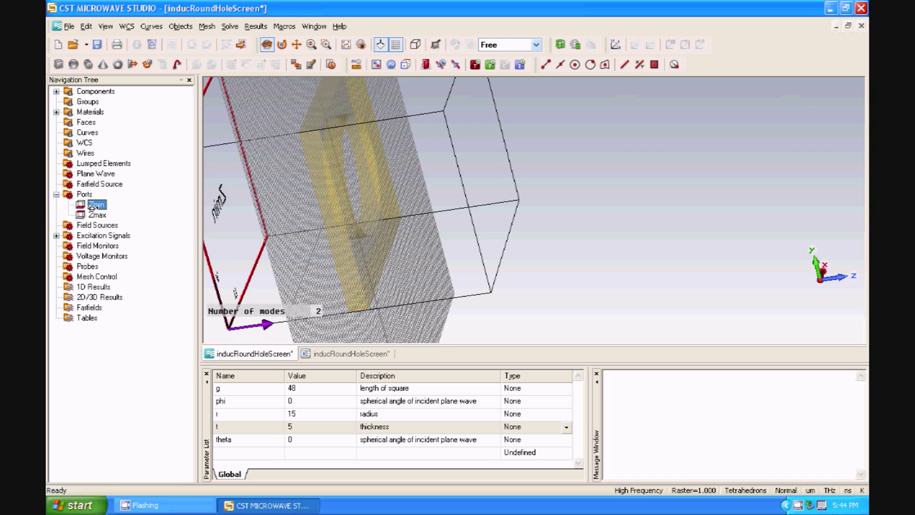
left_click_drag(242, 197, 331, 188)
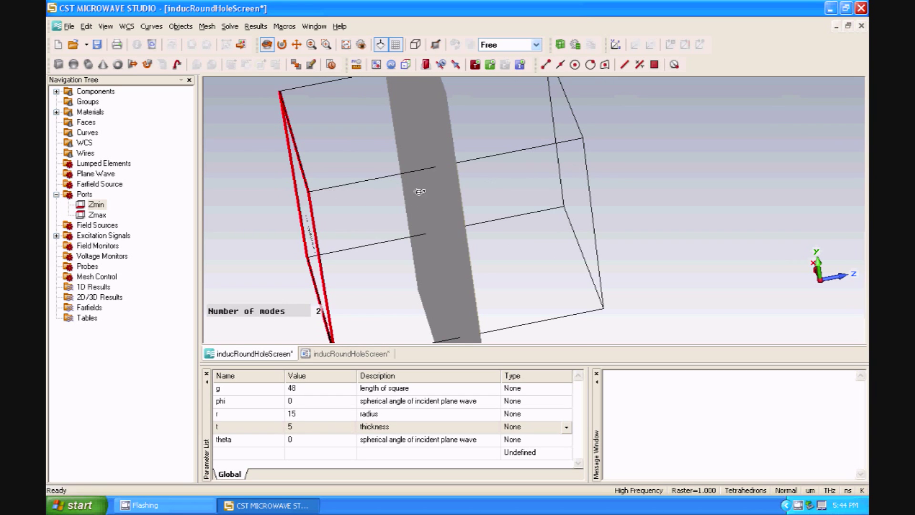
Step: Try to renumber the Zmin port as port 1
double_click(97, 205)
left_click(501, 237)
double_click(95, 206)
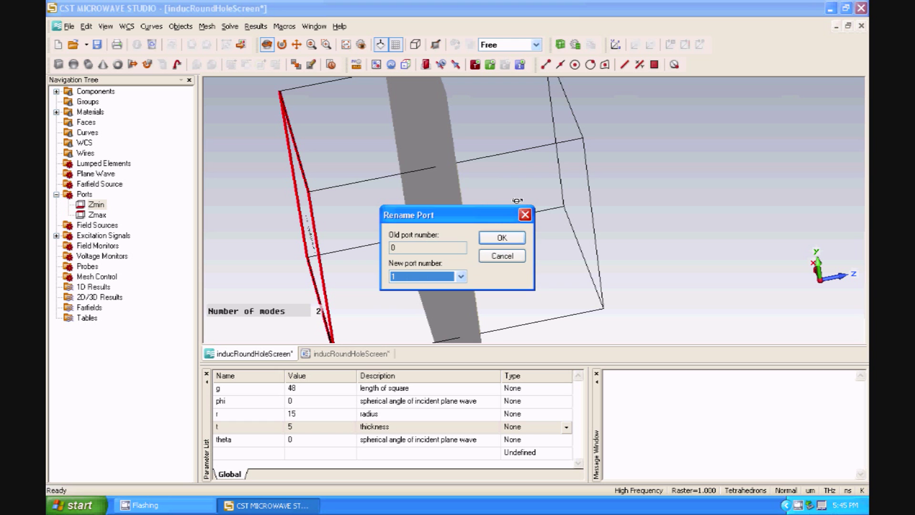
left_click(500, 238)
Step: Compare the locations and orientations of the Zmax and Zmin ports on either side of the screen
left_click(87, 216)
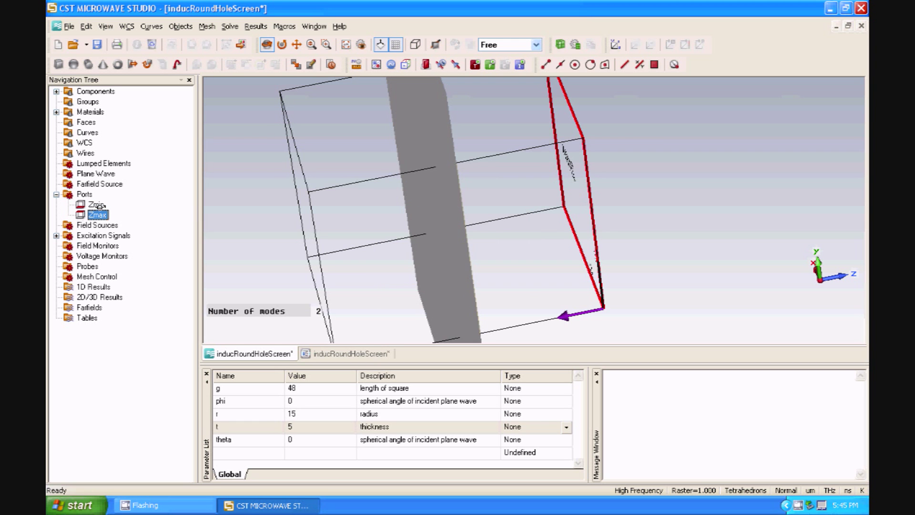
left_click(98, 205)
left_click_drag(403, 177, 617, 221)
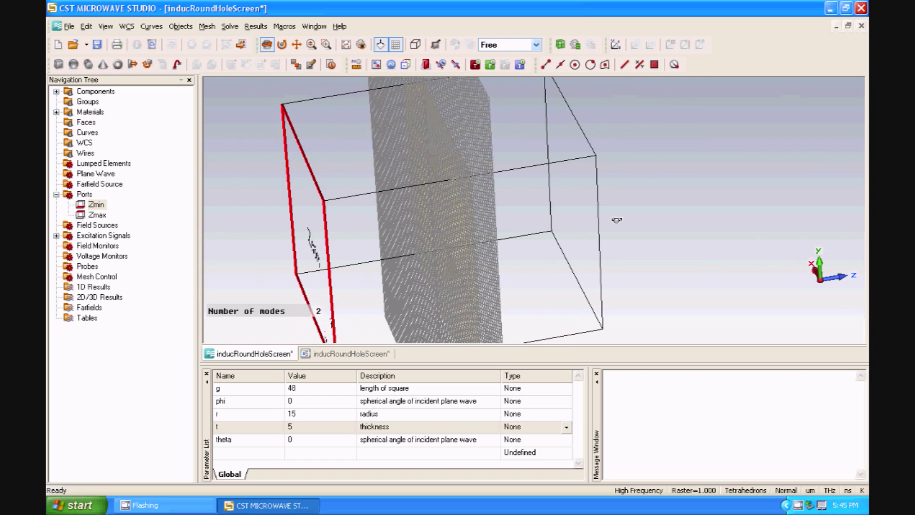
left_click(96, 215)
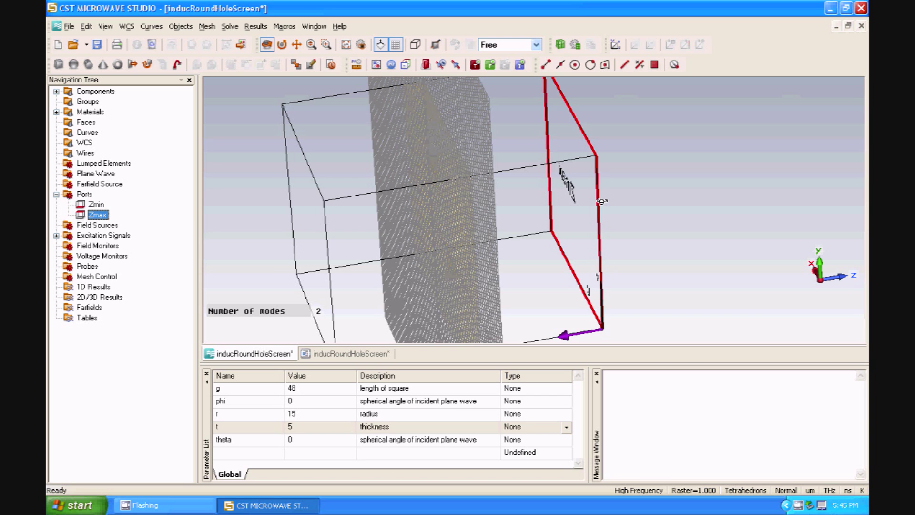
left_click_drag(602, 202, 571, 178)
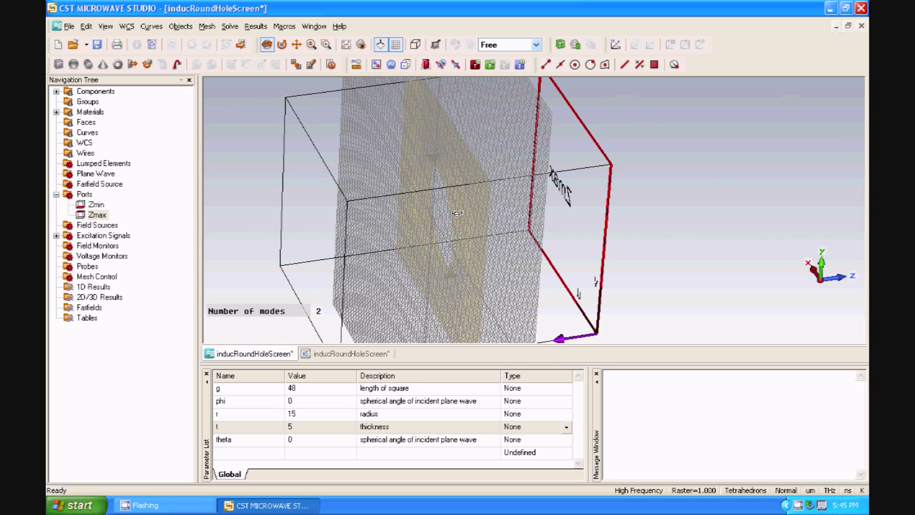
left_click(102, 206)
left_click_drag(466, 156, 510, 106)
left_click_drag(587, 180, 394, 222)
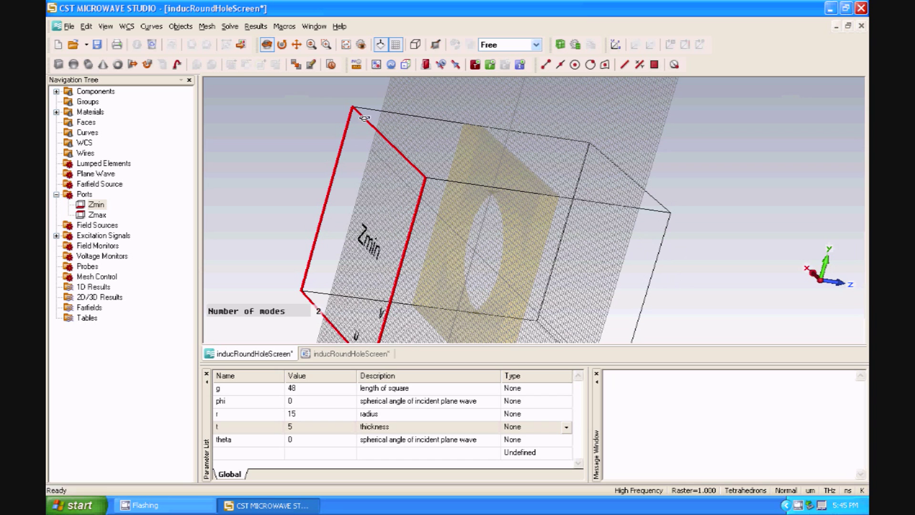